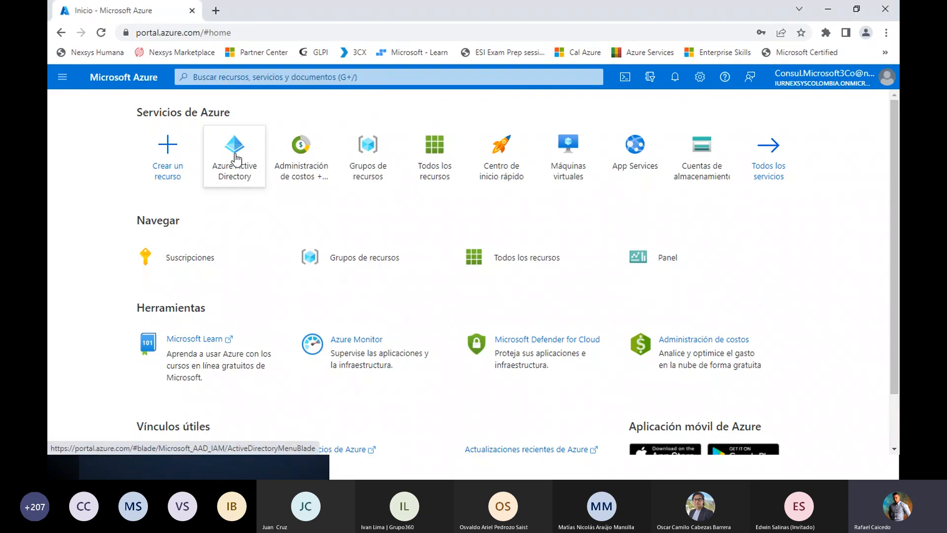
Open the Azure Active Directory user list and start a new user form
mouse_move(241, 155)
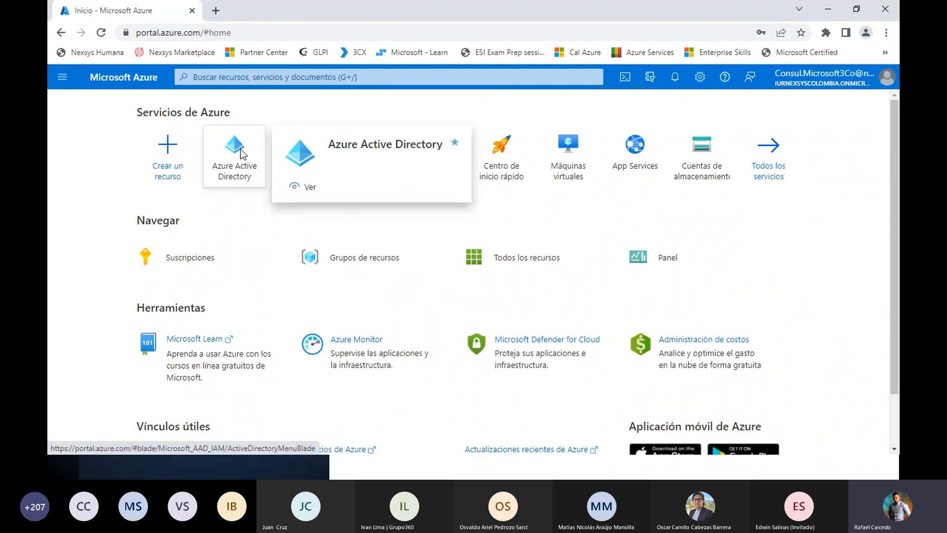
left_click(241, 155)
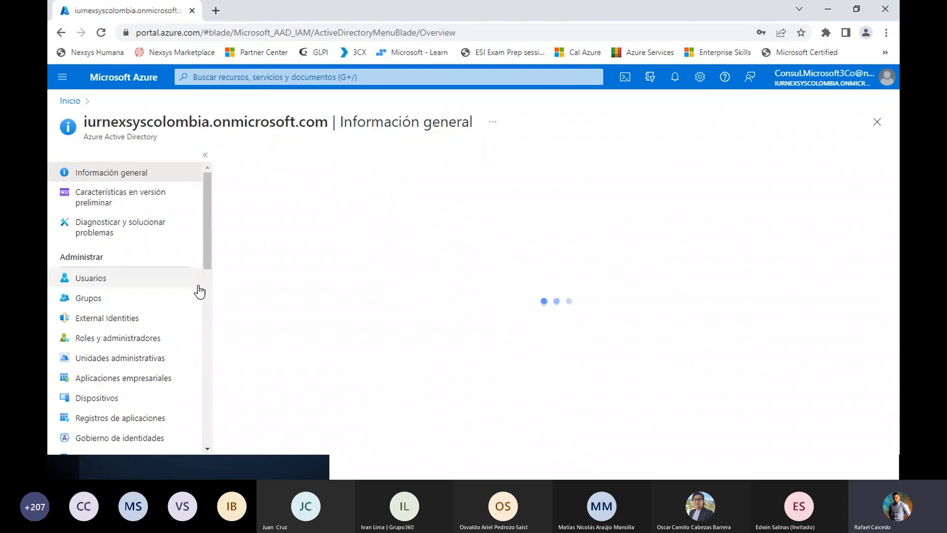
left_click(98, 285)
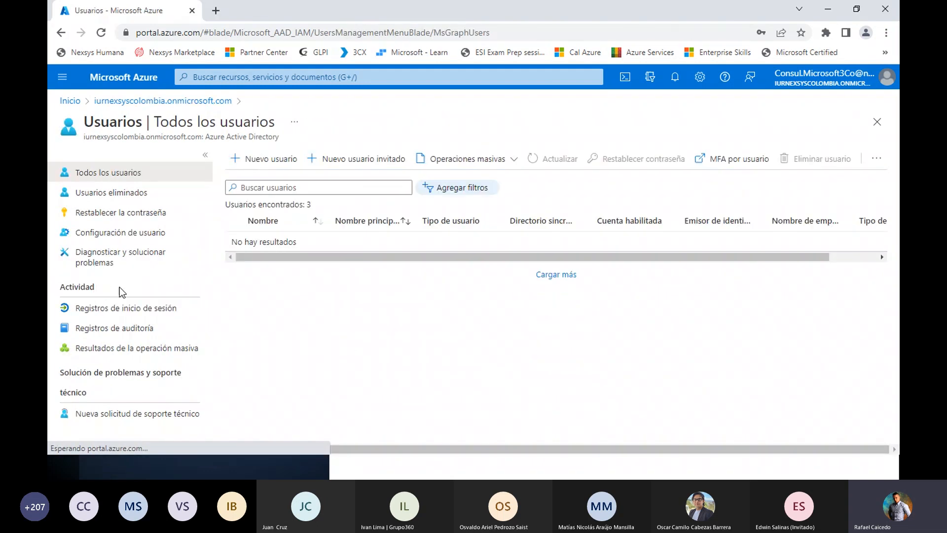
left_click(281, 160)
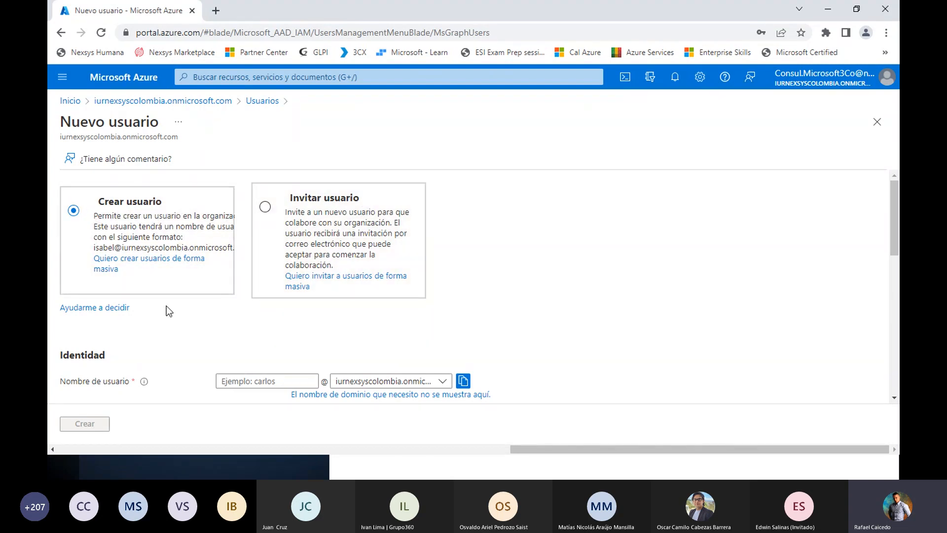
Examine the identity, groups and roles, configuration and job information sections of the new user form
scroll(167, 306, "down", 4)
scroll(69, 241, "up", 1)
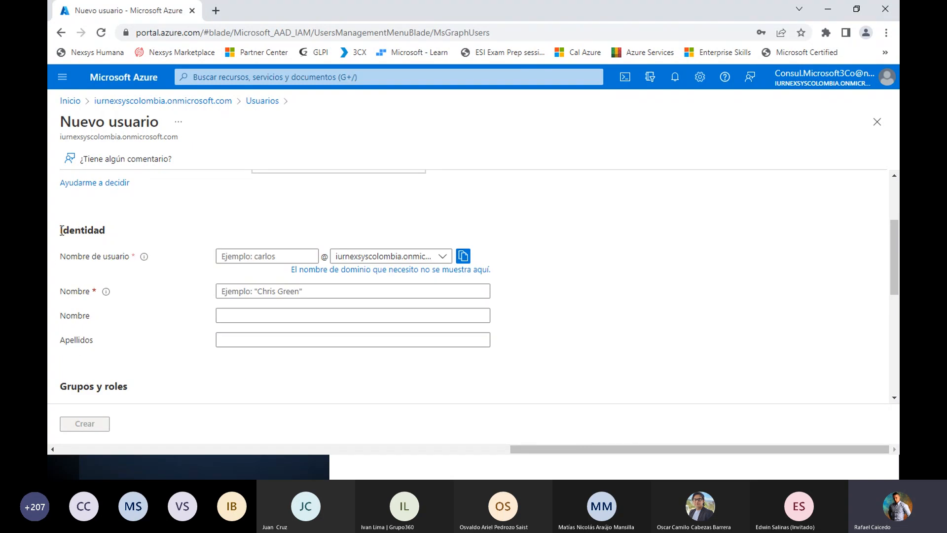
left_click(230, 257)
left_click(230, 257)
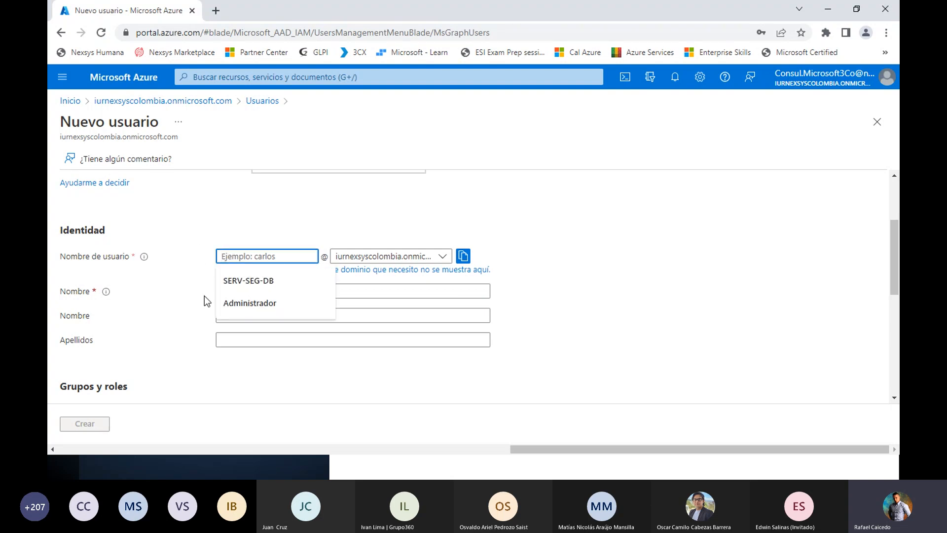
left_click(238, 192)
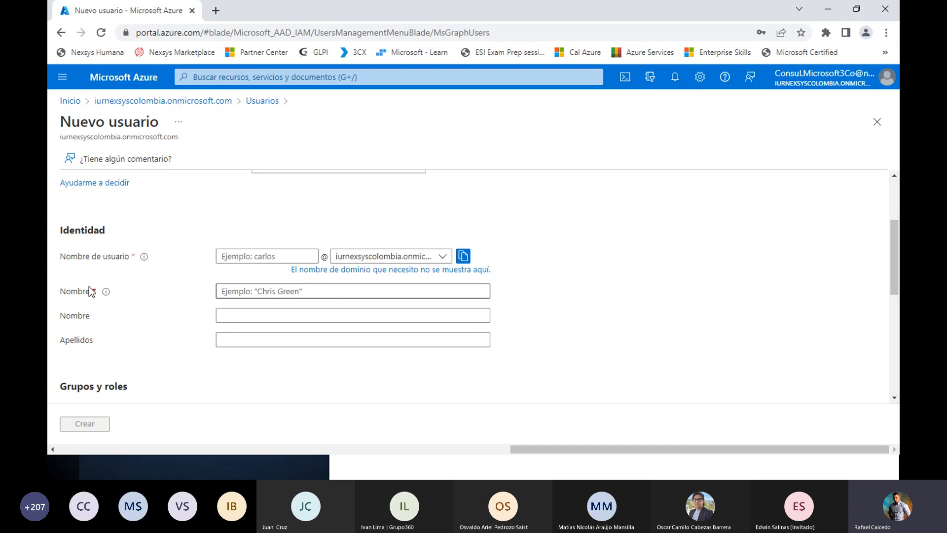
scroll(156, 259, "down", 5)
scroll(158, 254, "up", 1)
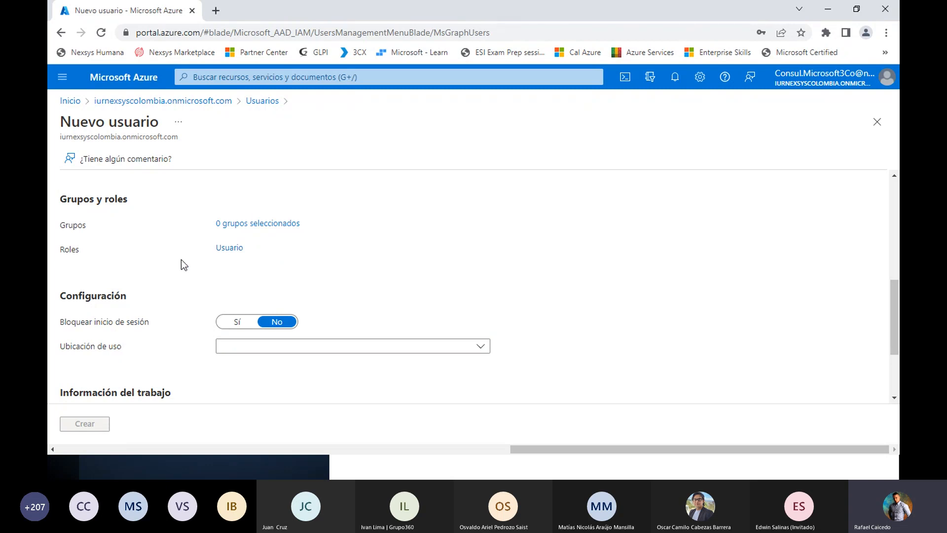
scroll(170, 288, "down", 1)
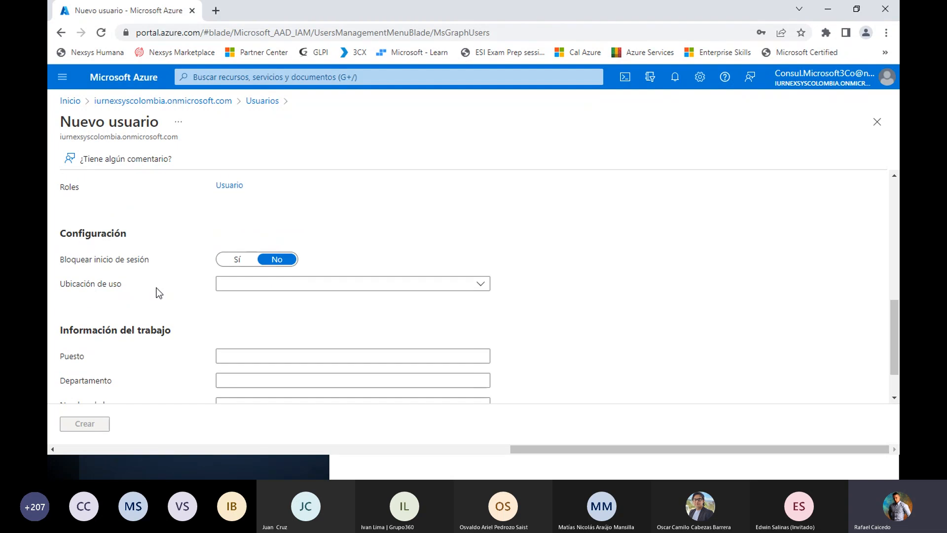
scroll(157, 292, "down", 1)
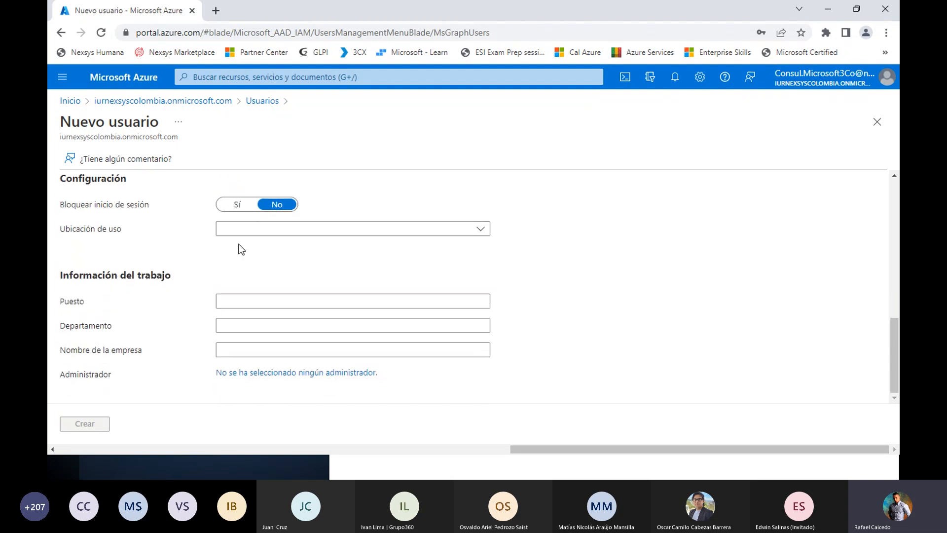
Set the new user's usage location to Colombia
left_click(324, 231)
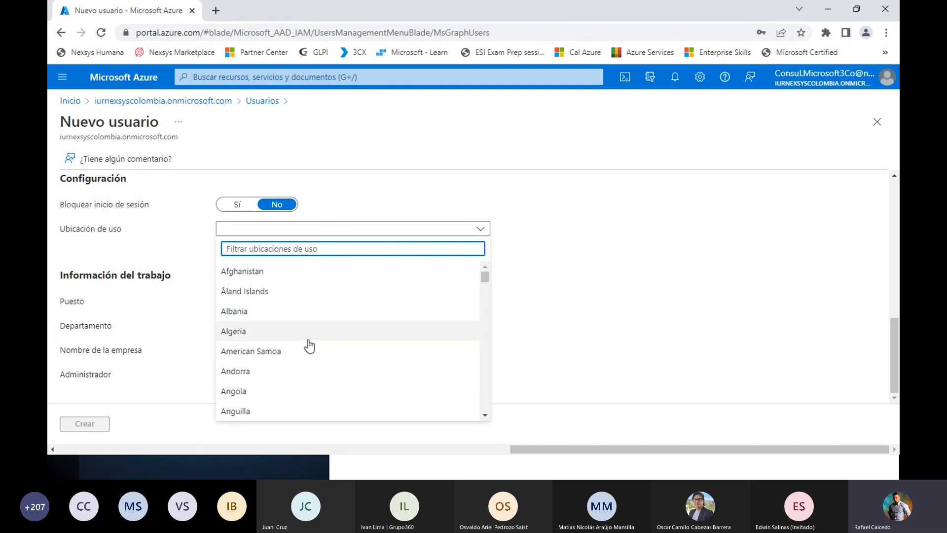
type("c")
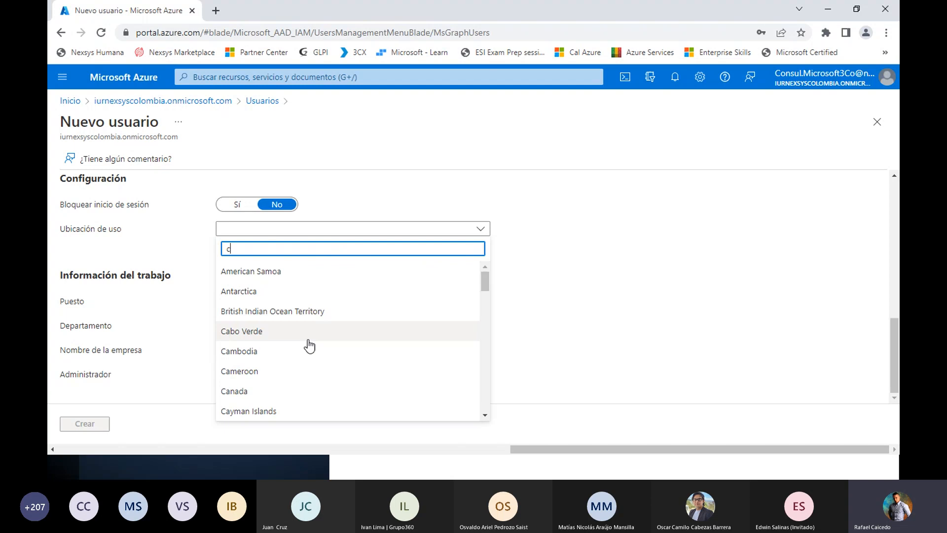
type("olo")
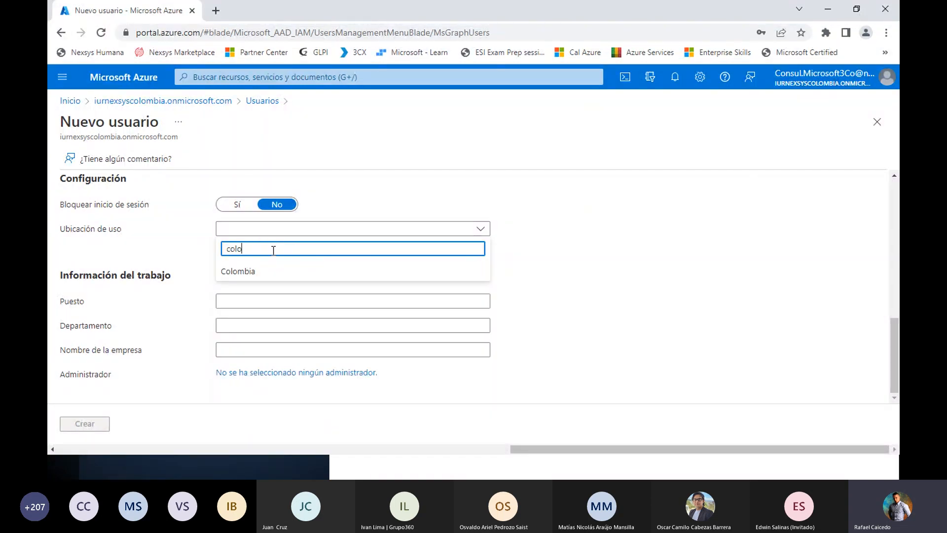
key("Return")
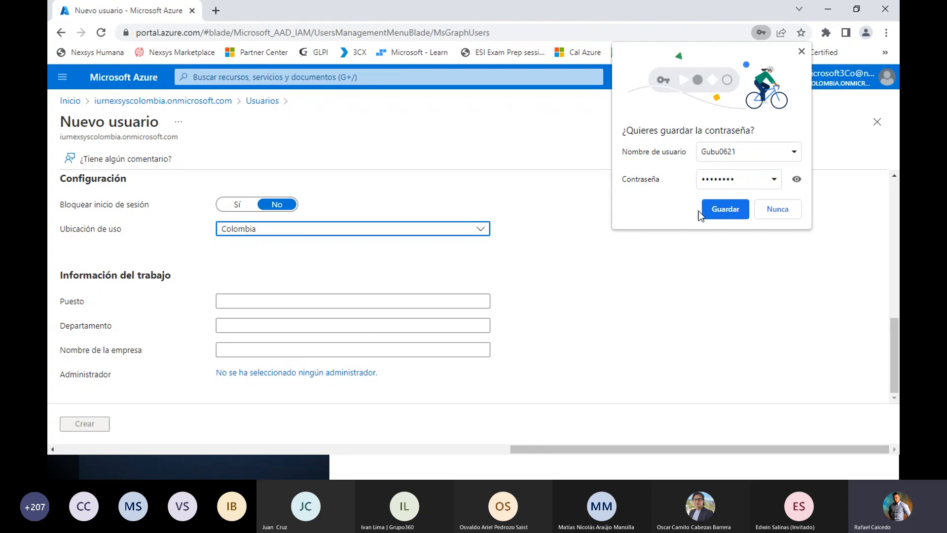
Discard the unsaved new user form and dismiss the browser's offer to save the password
left_click(873, 129)
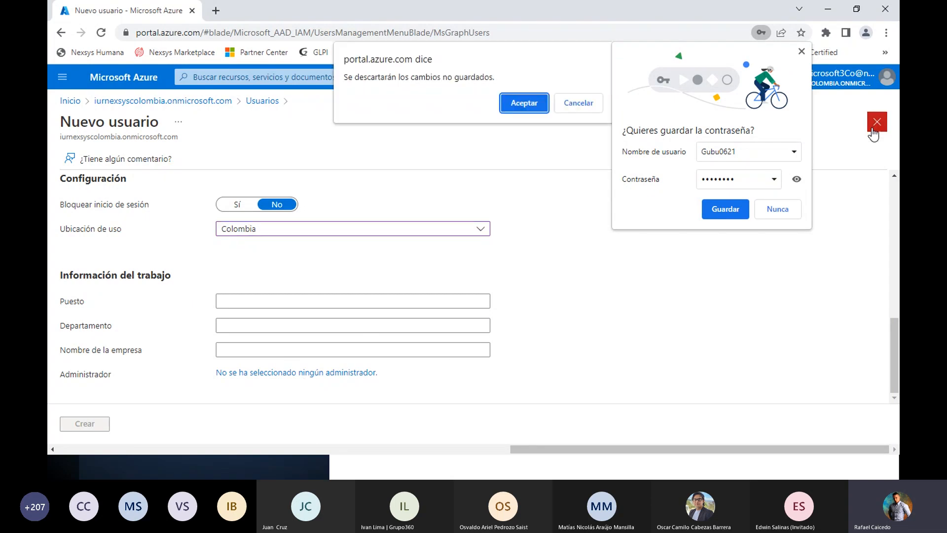
left_click(523, 103)
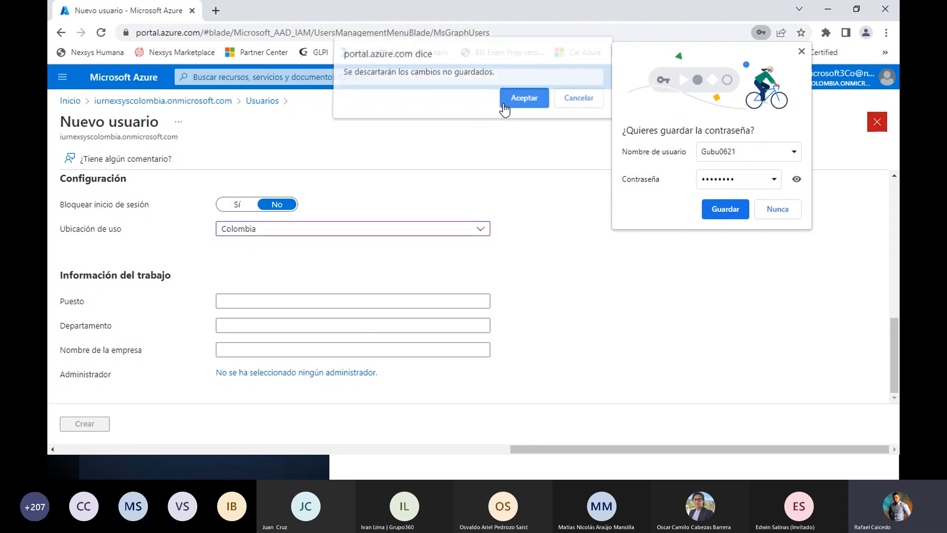
left_click(801, 52)
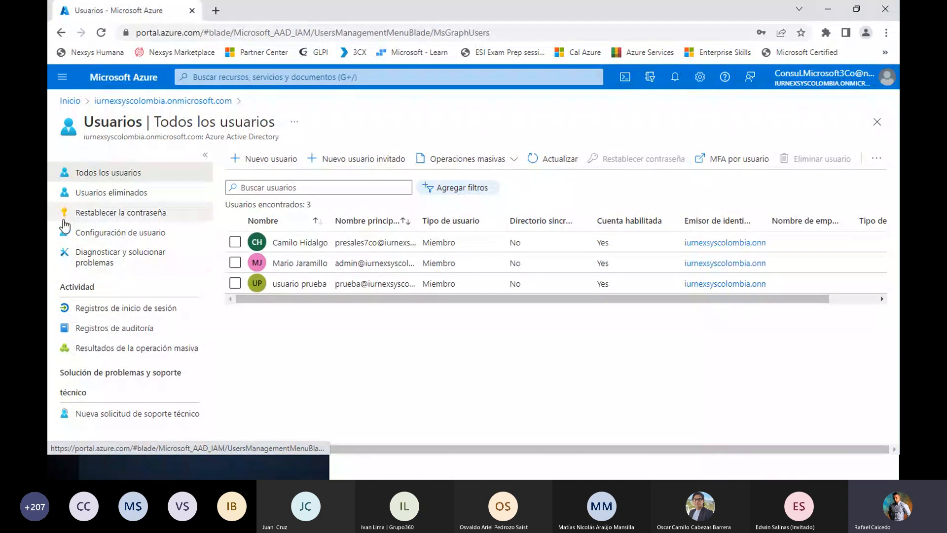
View the self-service password reset page and return to the list of all users
left_click(130, 215)
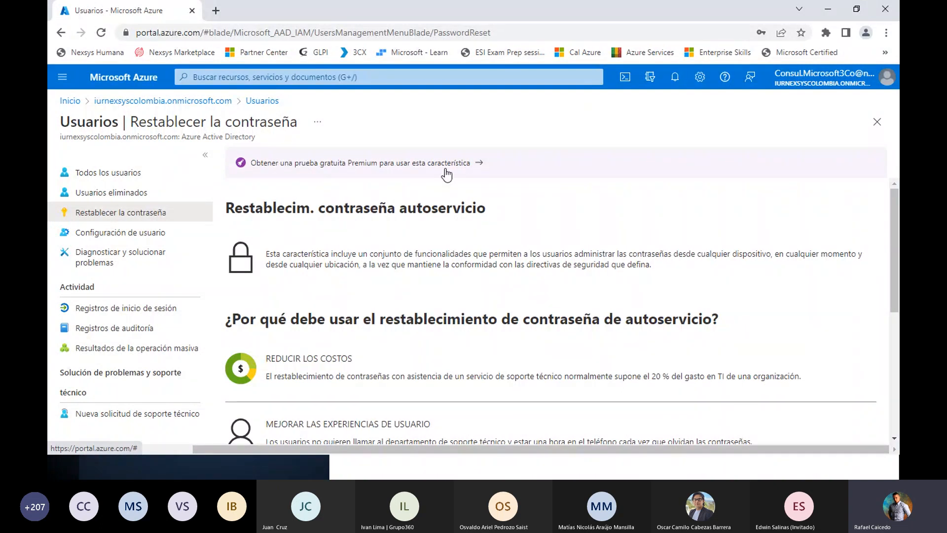
left_click(114, 186)
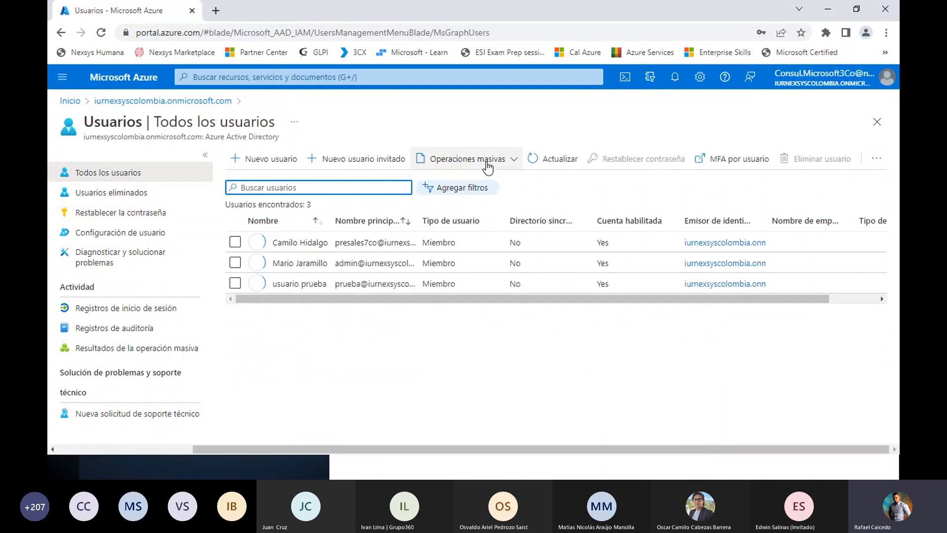
Review the bulk user creation pane and the available bulk operations, and close the pane
left_click(487, 166)
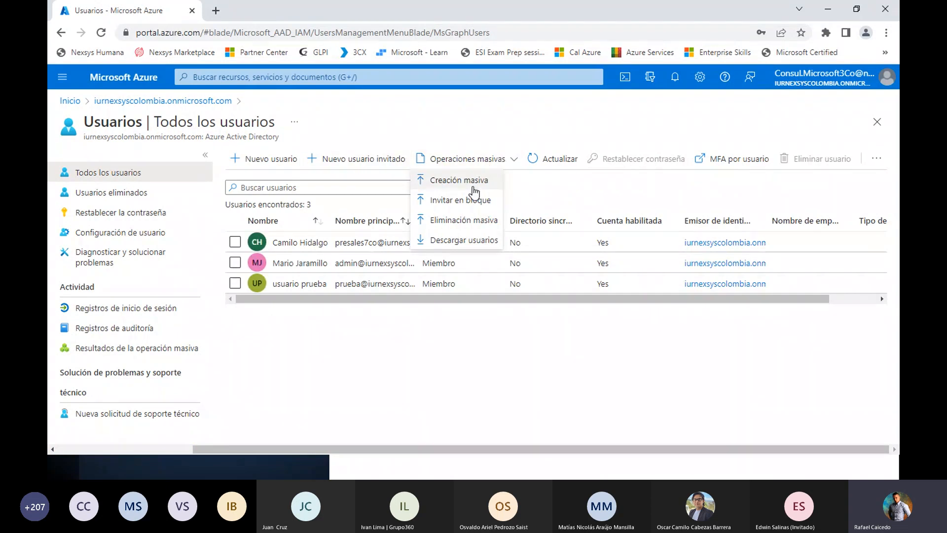
left_click(450, 184)
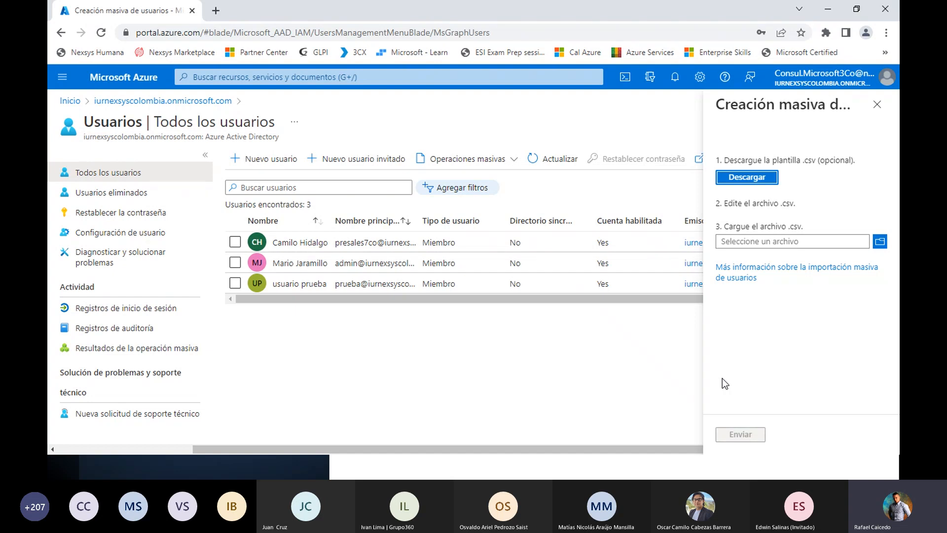
left_click(513, 156)
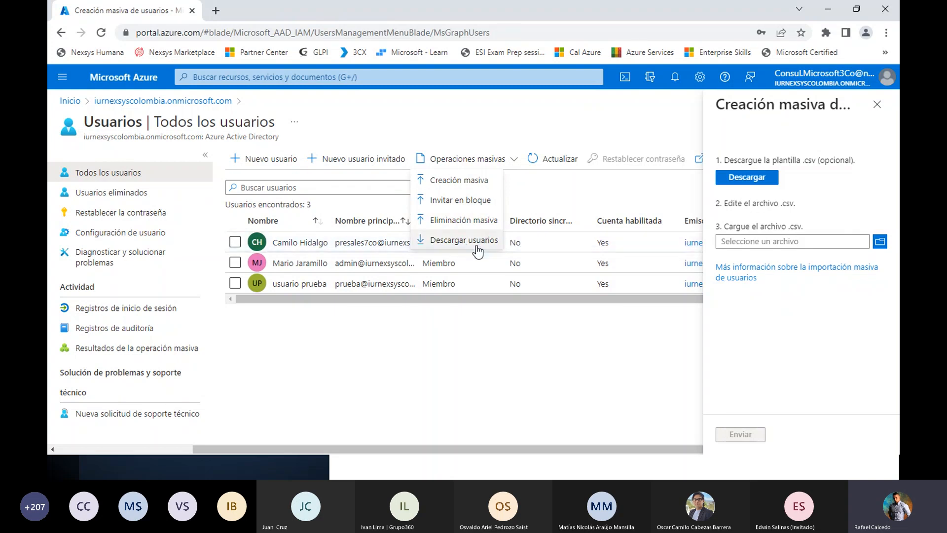
left_click(875, 111)
left_click(874, 112)
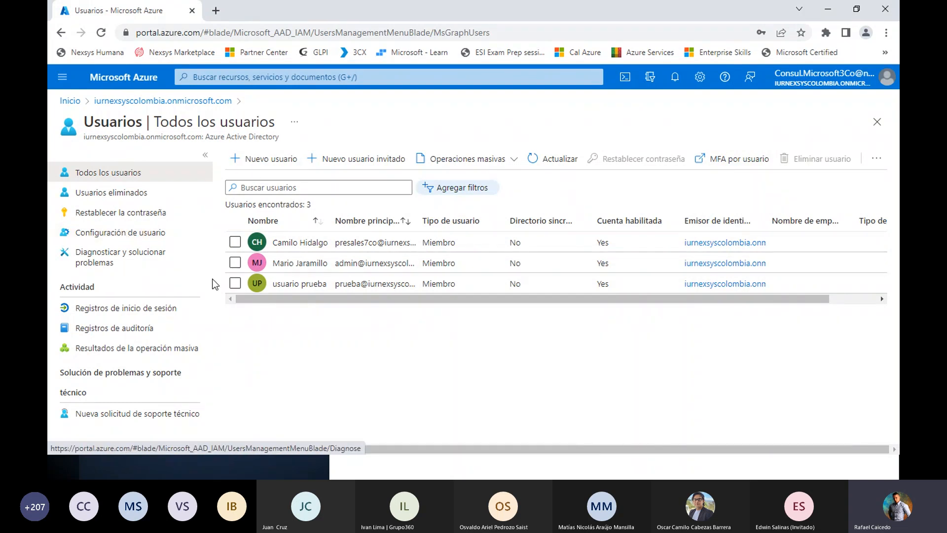
Open a new group form from the directory's groups, review the group type options and close the form without creating a group
left_click(120, 101)
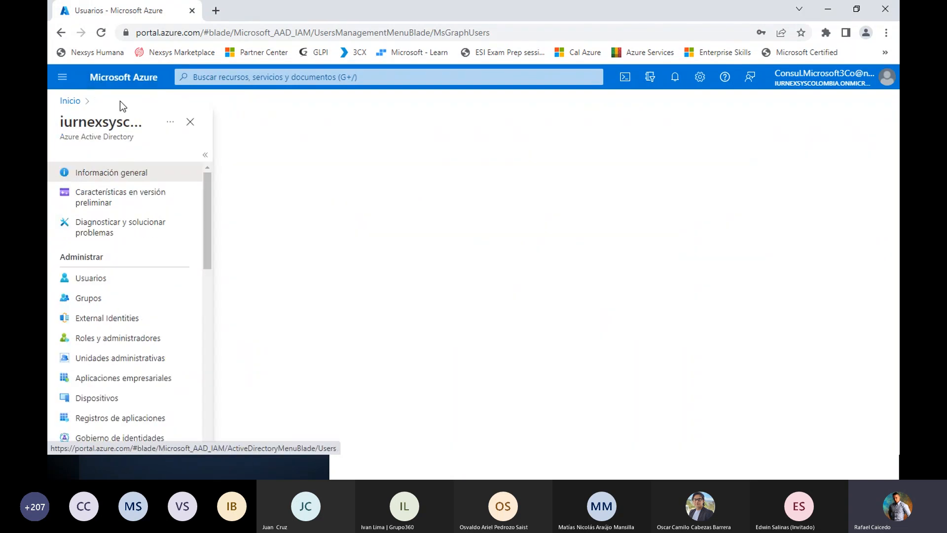
left_click(78, 298)
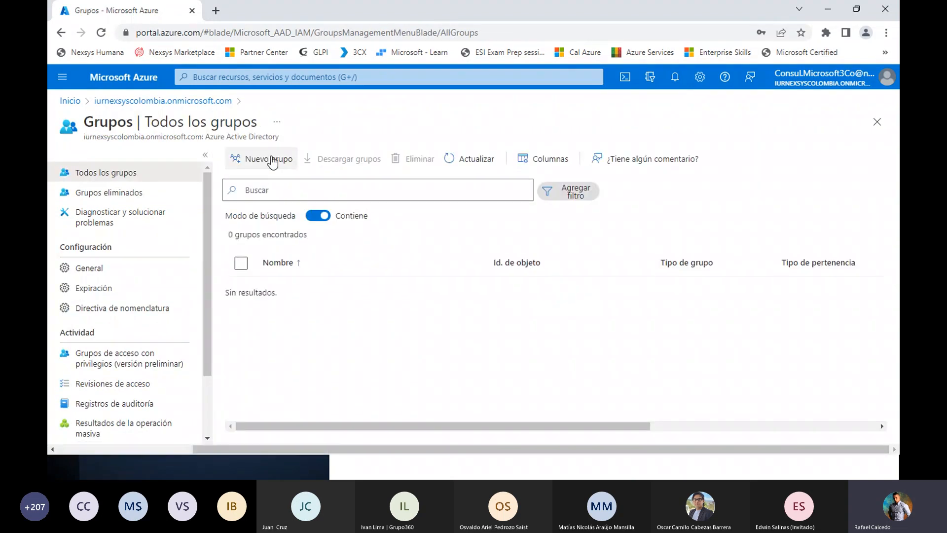
left_click(272, 160)
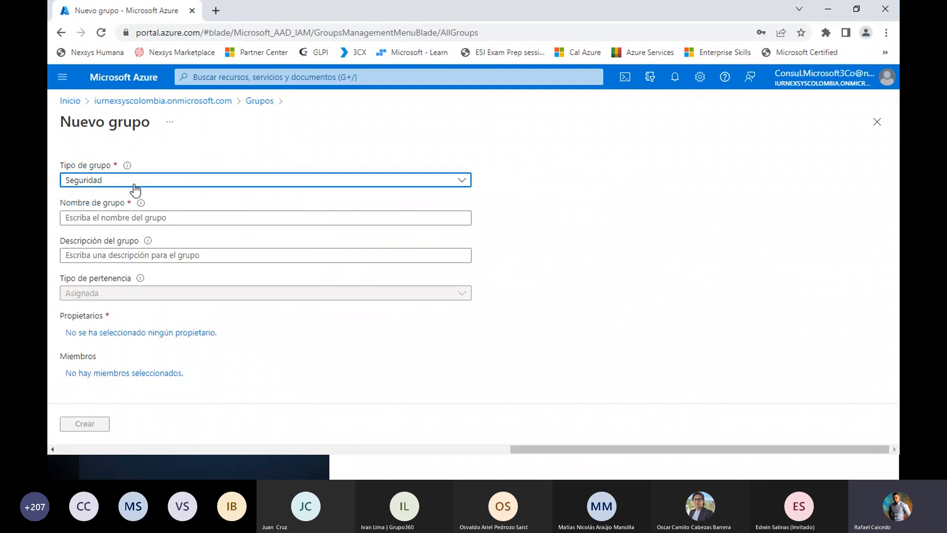
left_click(134, 184)
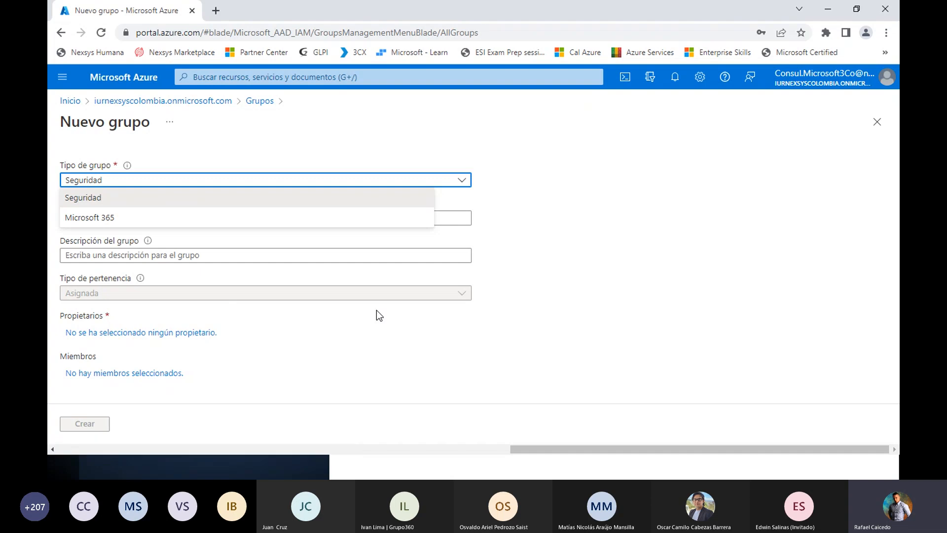
left_click(386, 301)
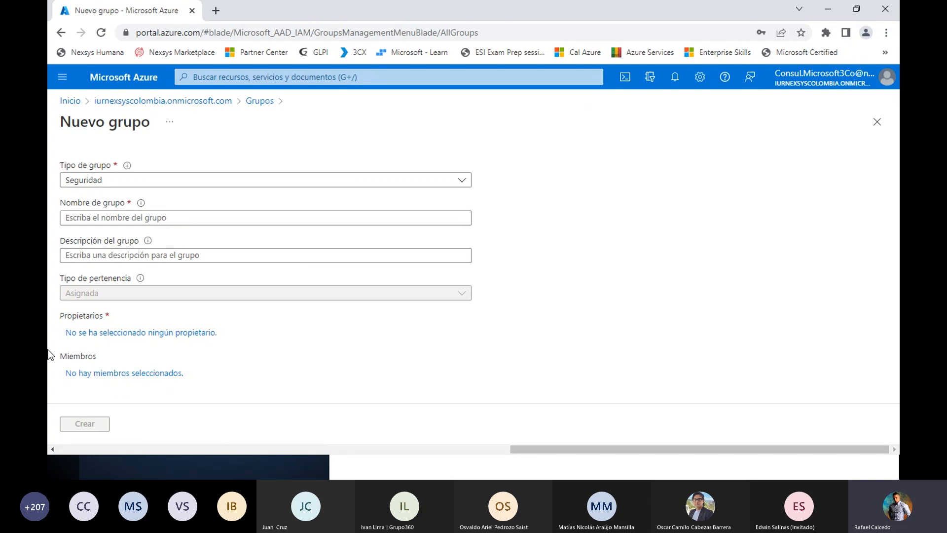
left_click(877, 123)
Return to the directory overview and browse its management and monitoring options
left_click(146, 101)
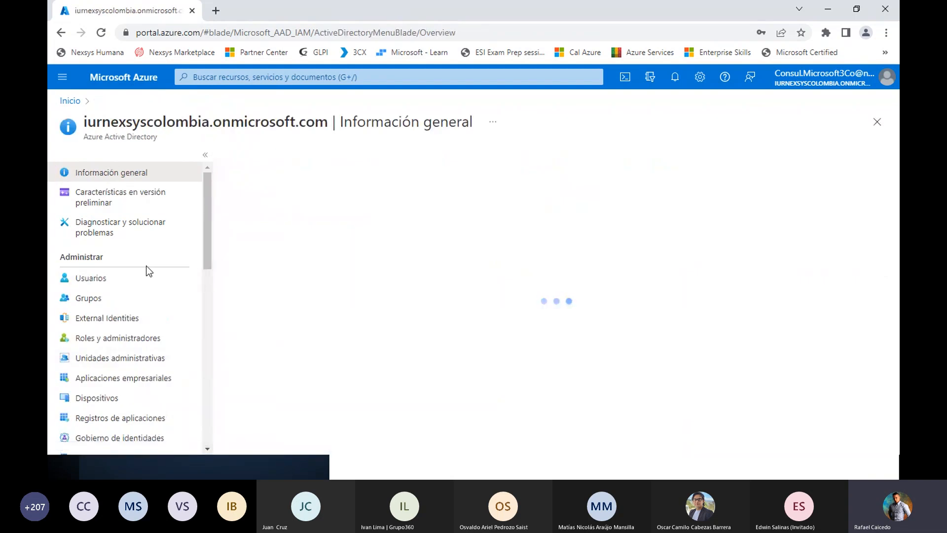
scroll(148, 271, "down", 1)
scroll(148, 274, "down", 6)
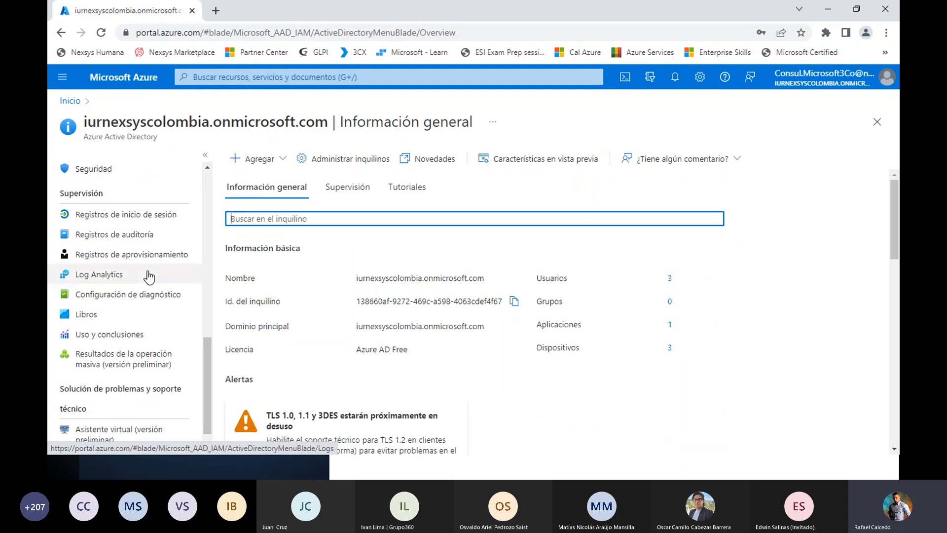
View the billing scopes in Cost Management + Billing from the portal home
left_click(303, 153)
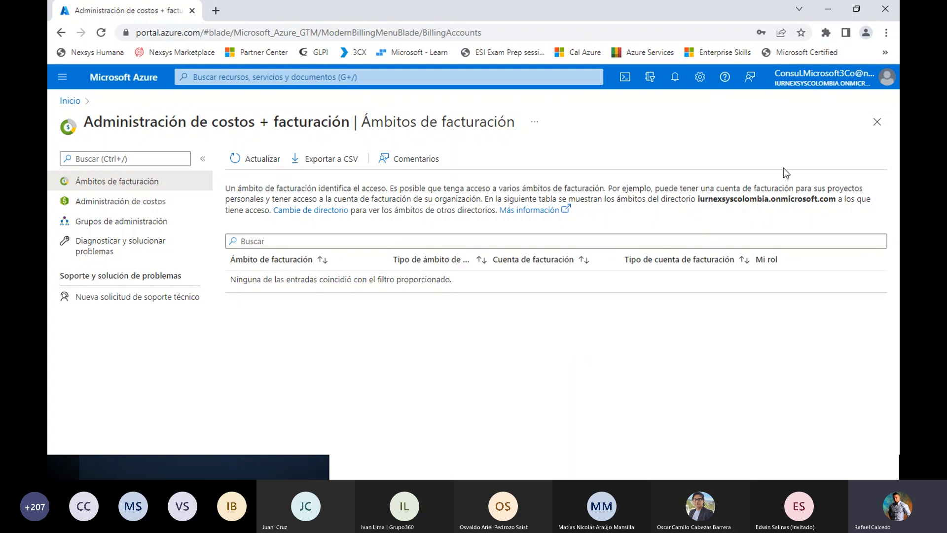
left_click(877, 122)
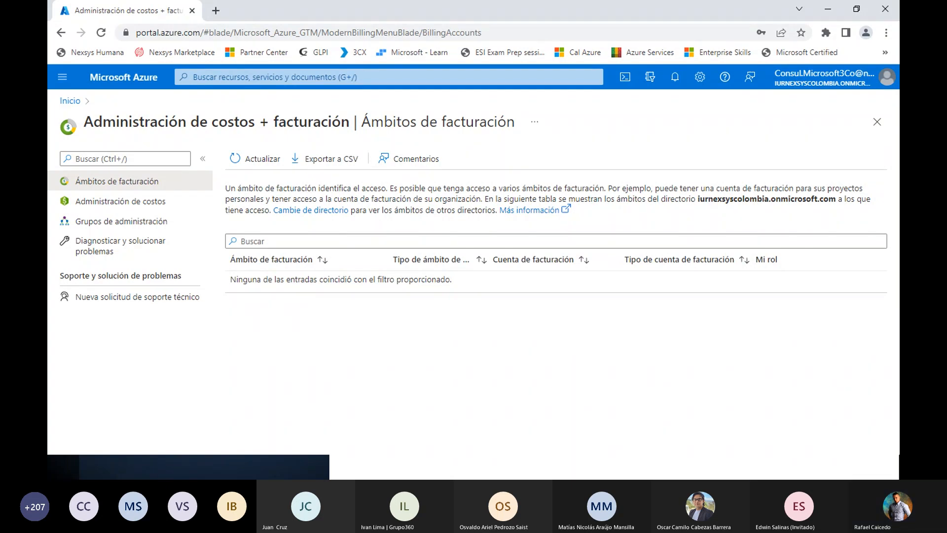
Switch to the slide presentation and advance from the licence requirements slide to the closing slide
key("alt+Tab")
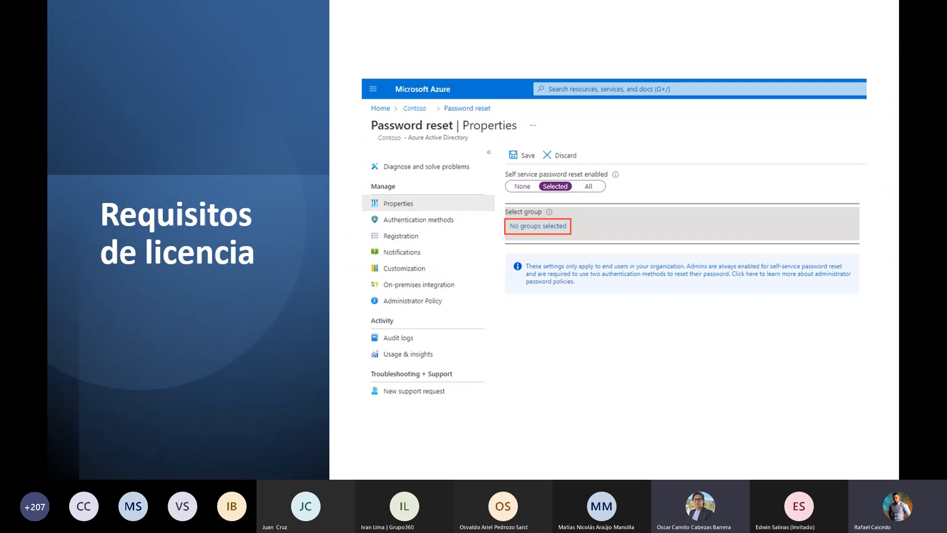
key("alt+Tab")
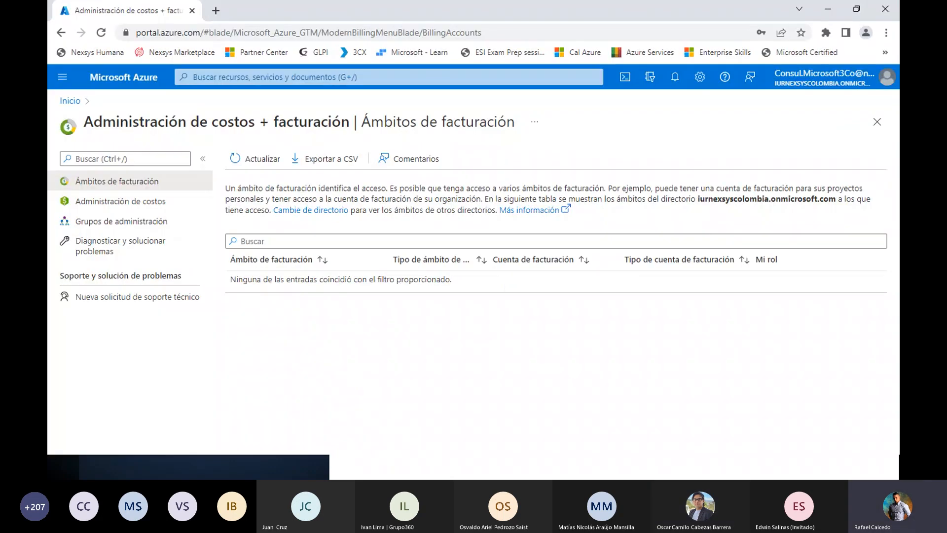
key("alt+Tab")
key("alt+Tab")
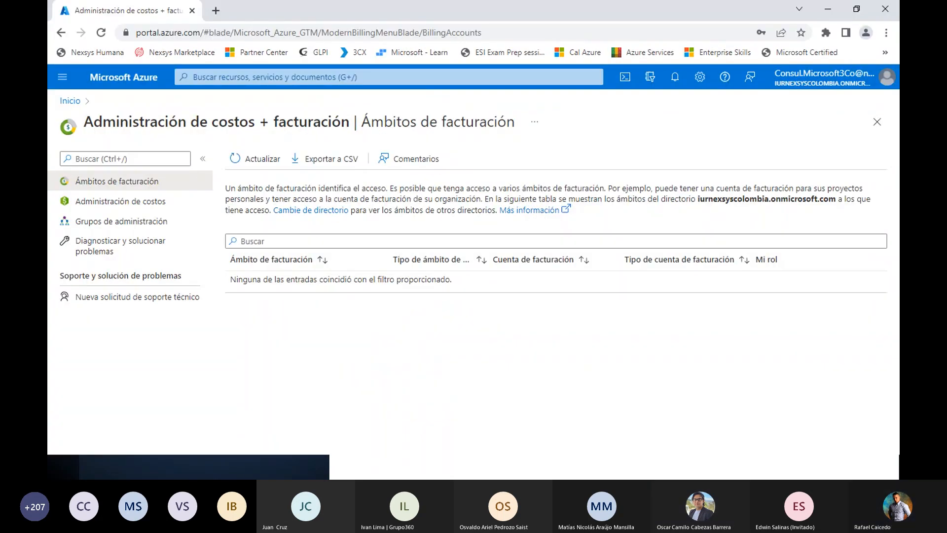
key("alt+Tab")
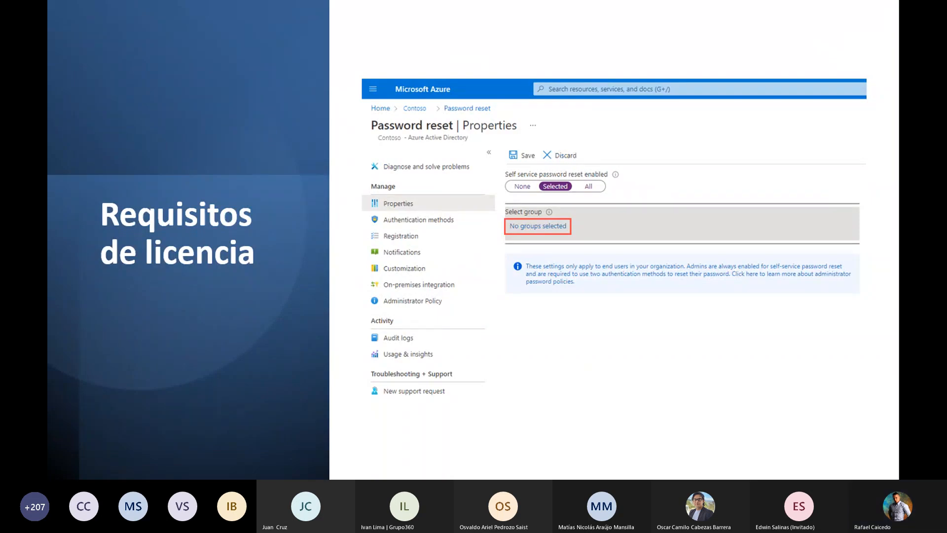
key("Right")
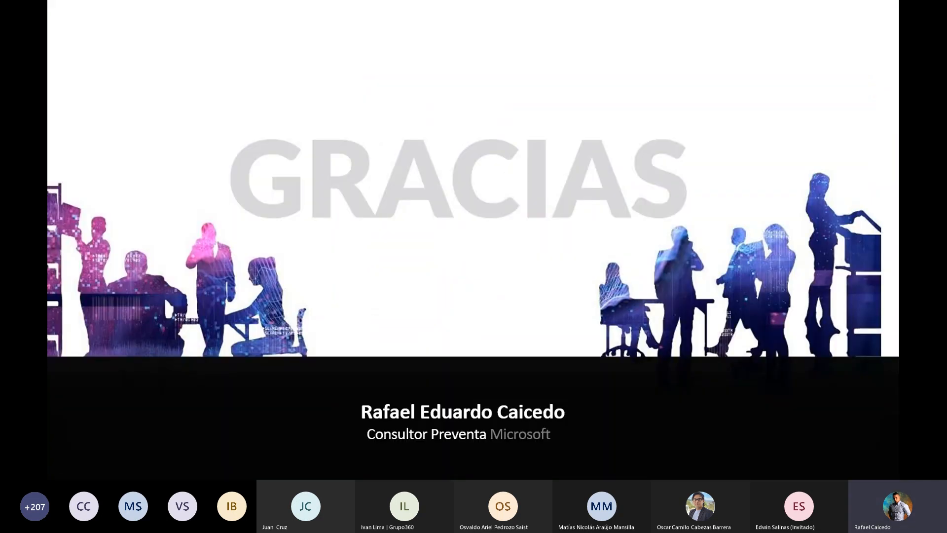